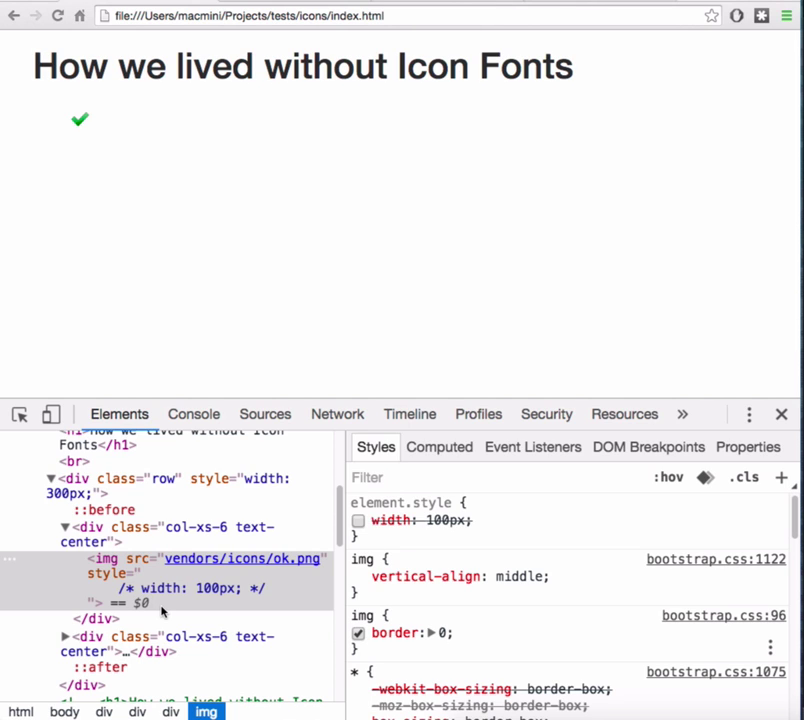
Toggle the checkmark image's 100px width on and back off, then zoom the page to 110%
click(358, 521)
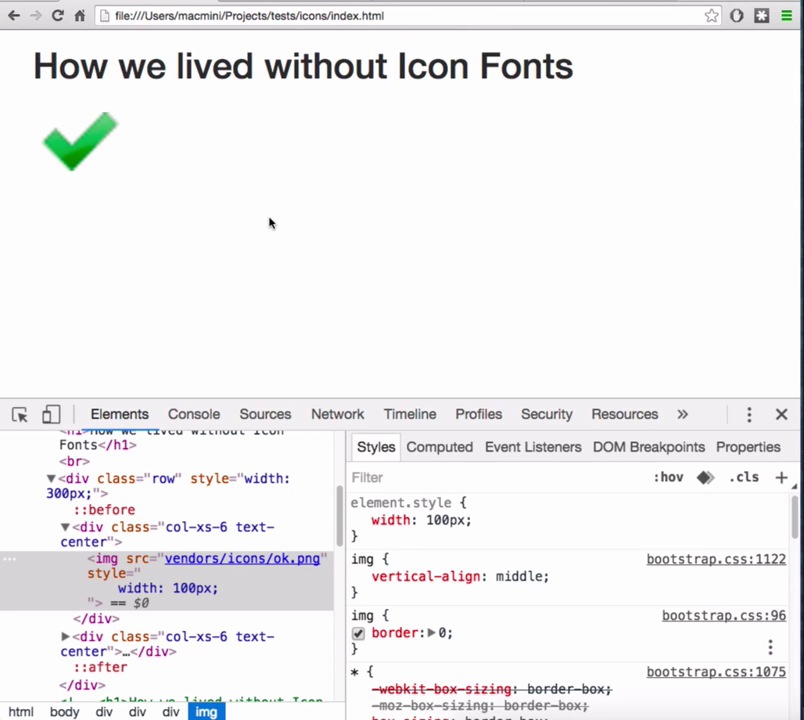
click(358, 521)
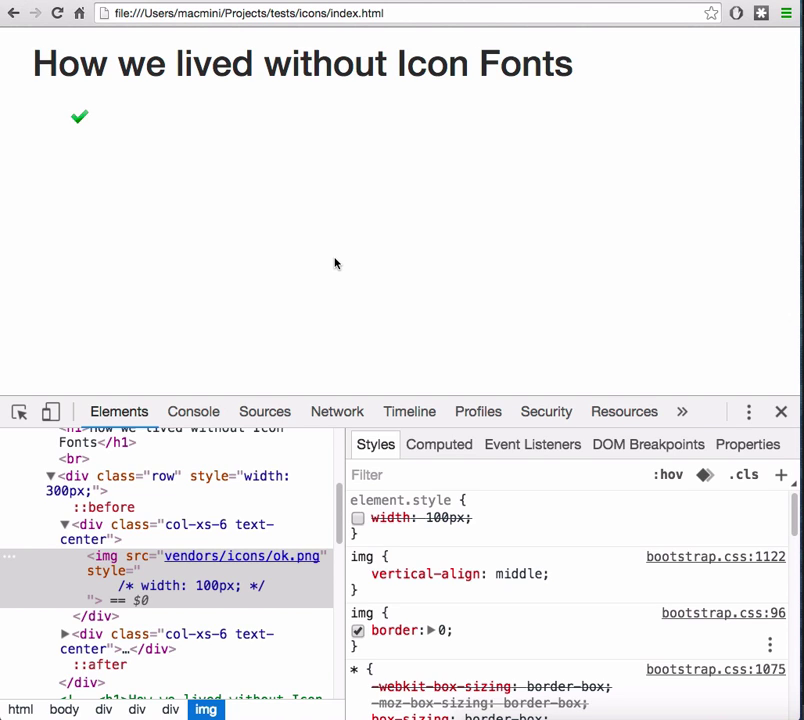
key(super+equal)
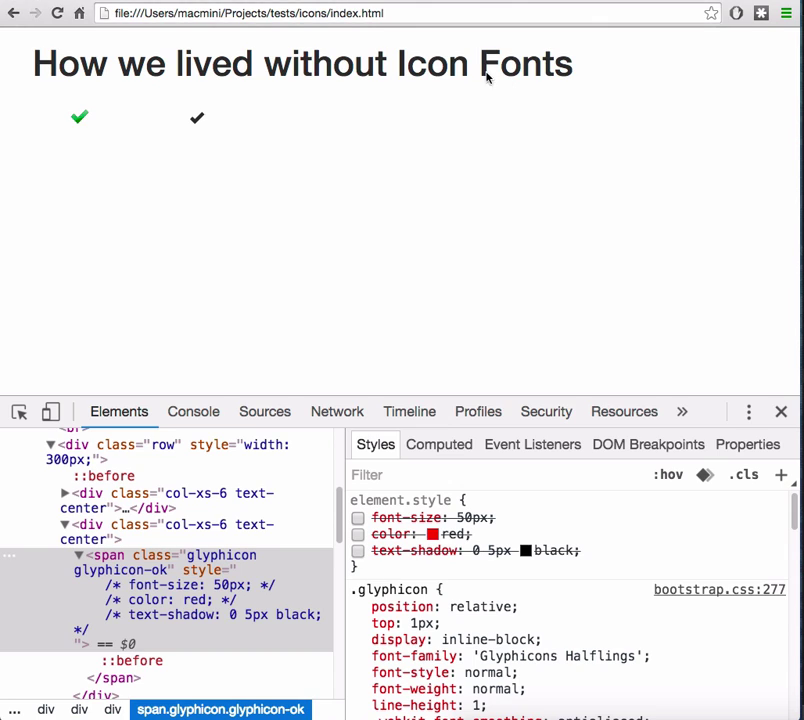
Give the glyph checkmark a 50px font size, red colour and black text shadow
drag(265, 63, 472, 63)
click(230, 127)
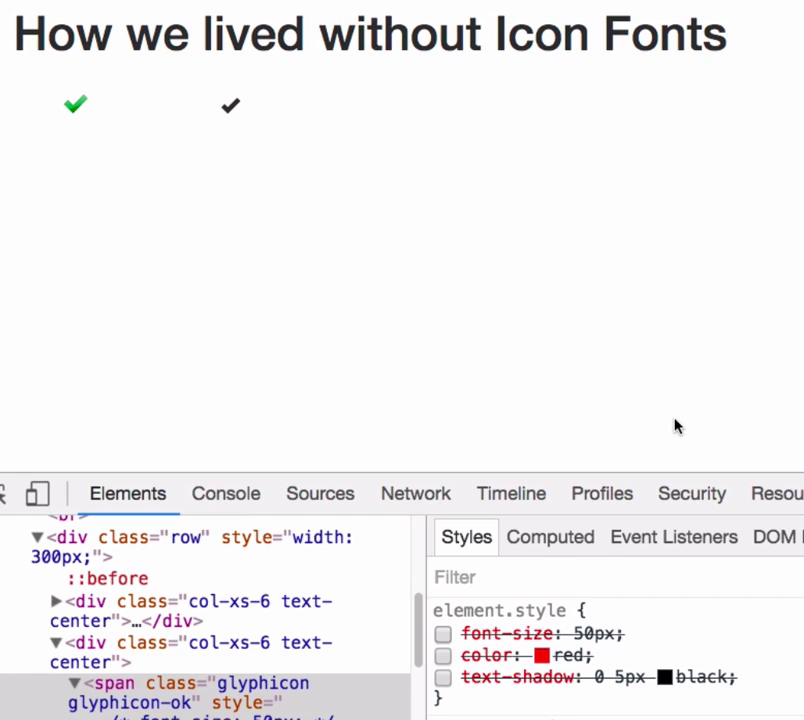
click(442, 634)
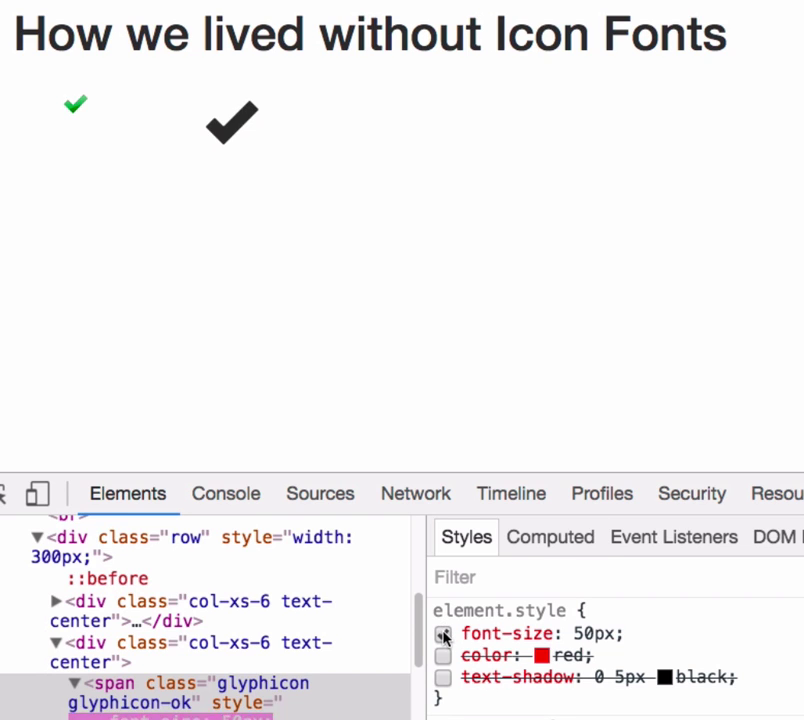
click(445, 657)
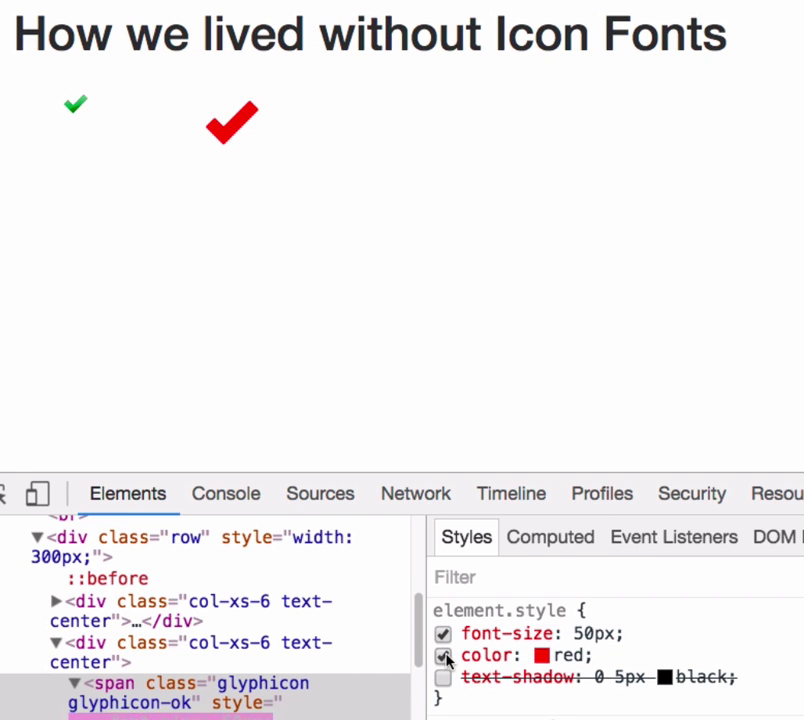
click(443, 678)
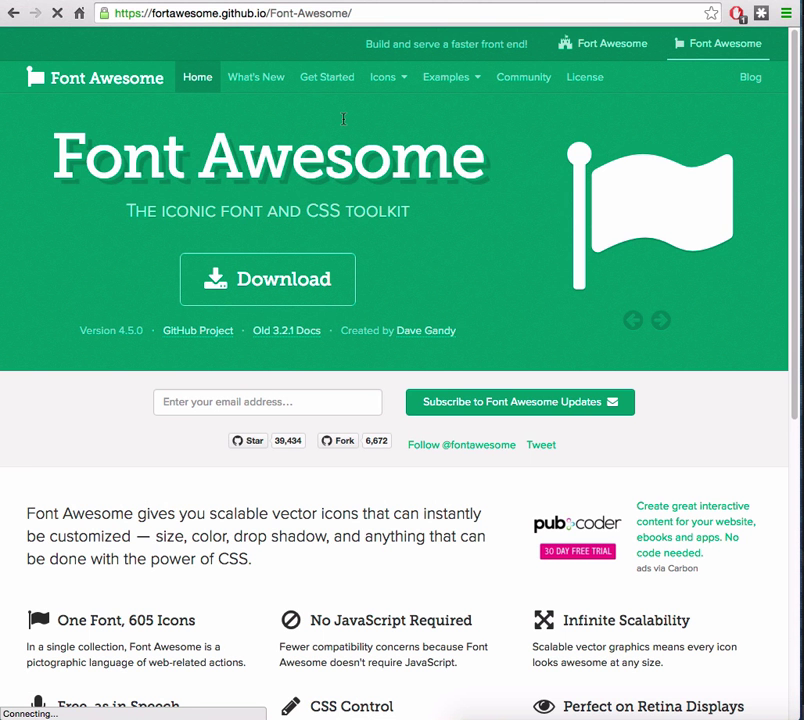
Highlight and then clear the Font Awesome heading text
drag(85, 155, 466, 154)
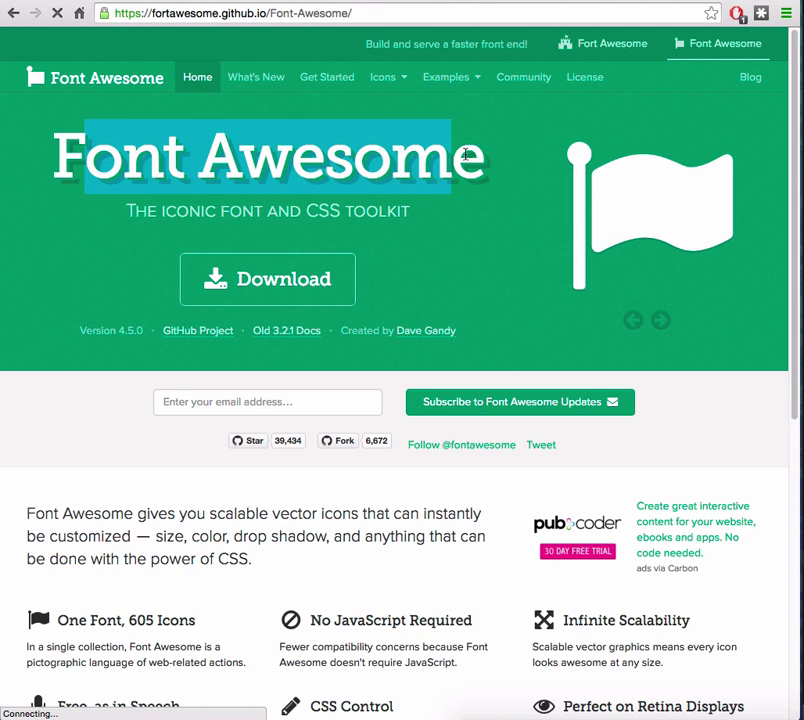
click(466, 154)
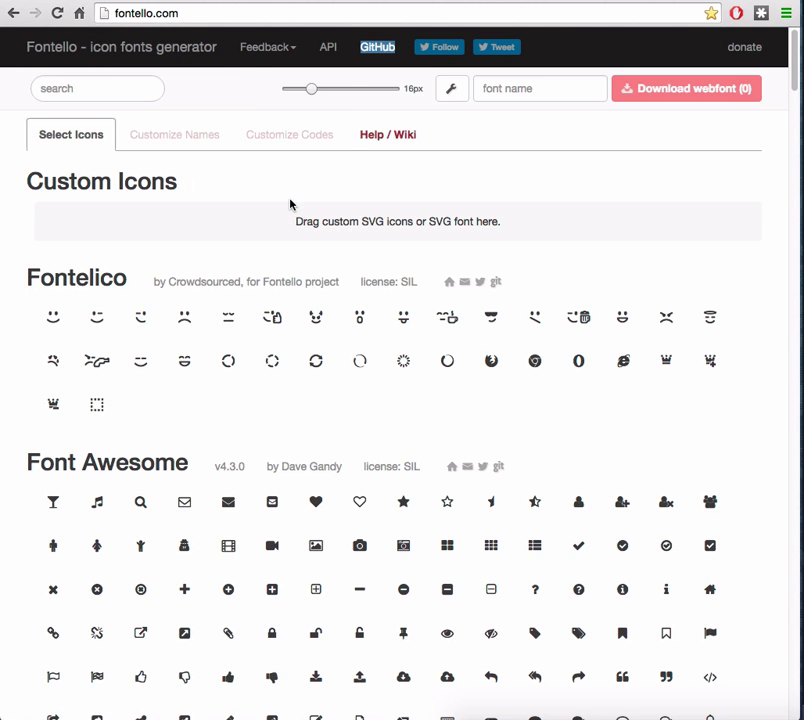
Scroll down the icon grid and select the Font Awesome rocket icon
scroll(68, 296, down, 5)
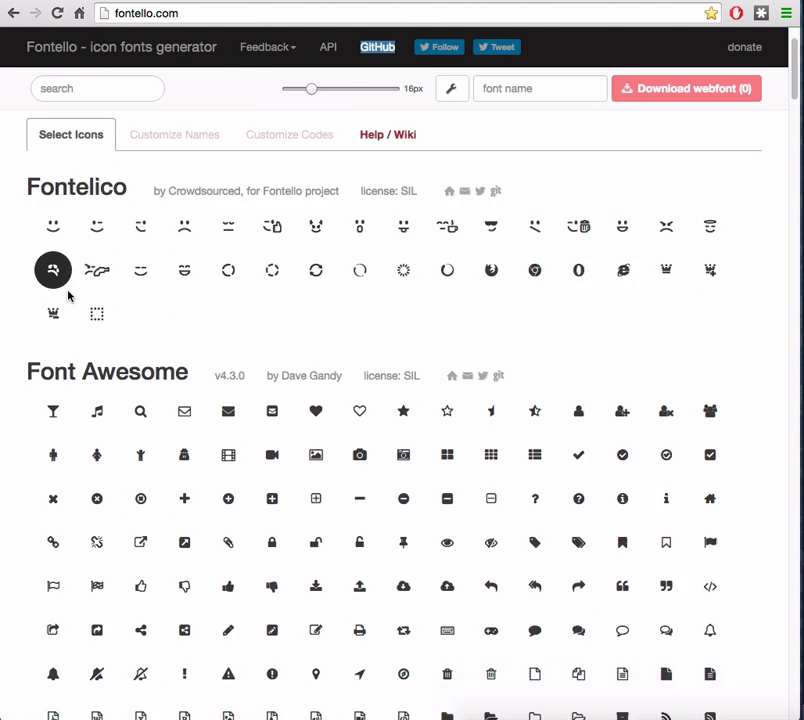
scroll(68, 296, down, 13)
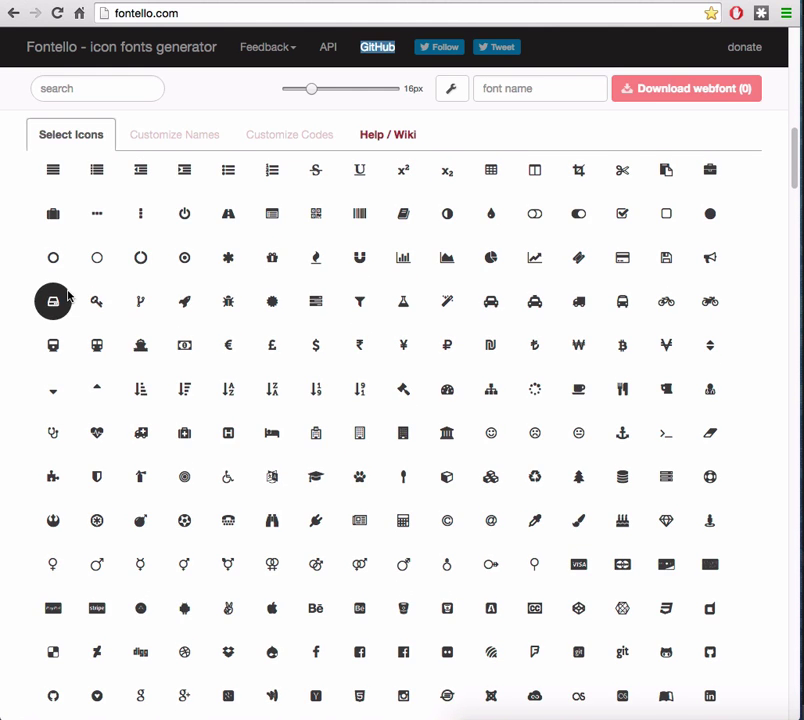
click(185, 296)
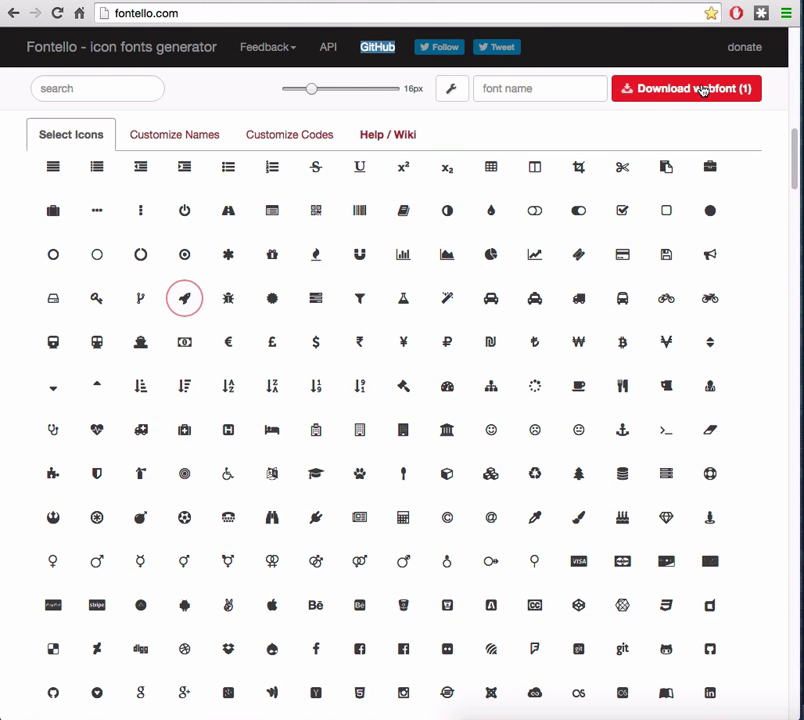
Bring up the fontello folder, browse its css and font folders, and drop config.json onto Fontello
right_click(526, 712)
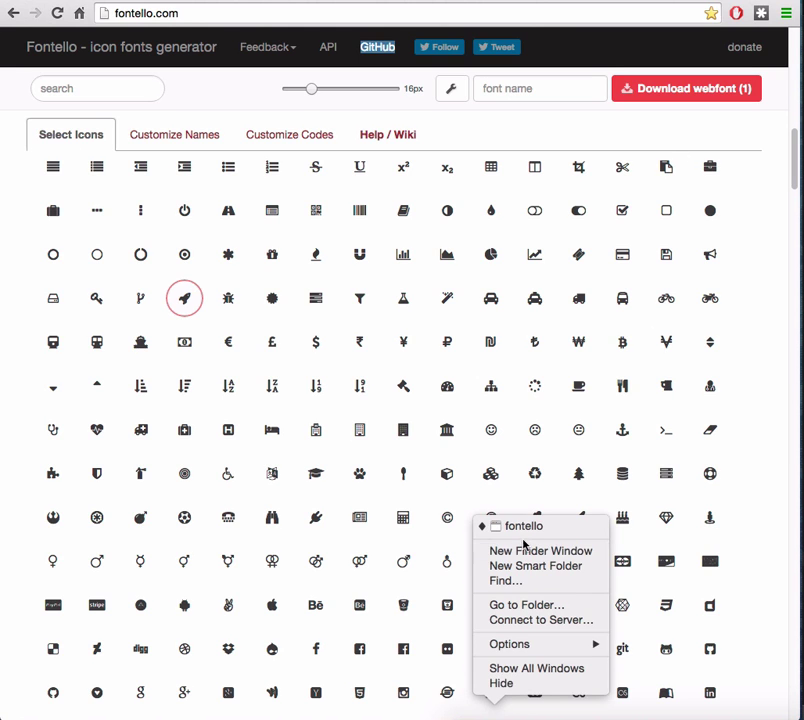
click(515, 525)
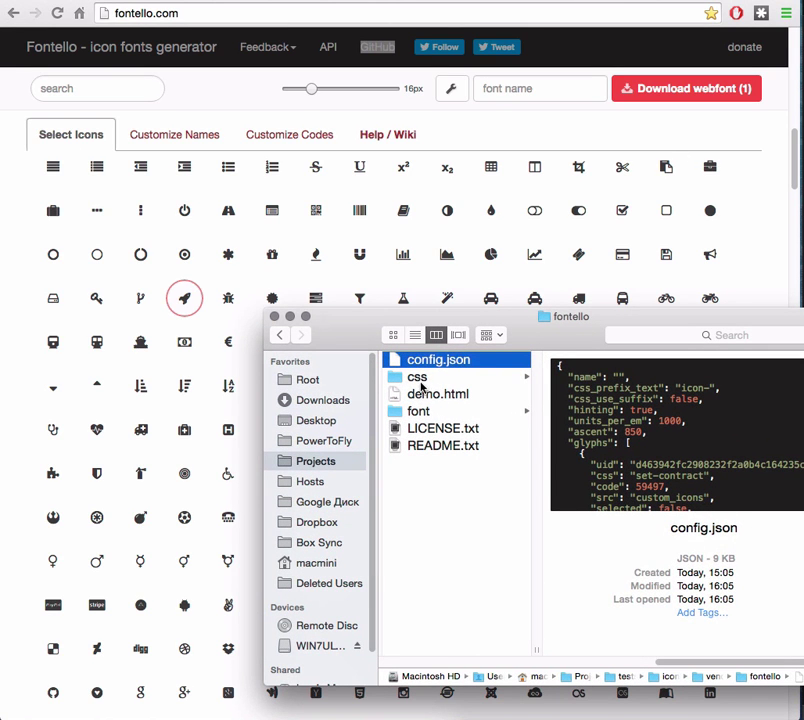
click(418, 378)
click(420, 411)
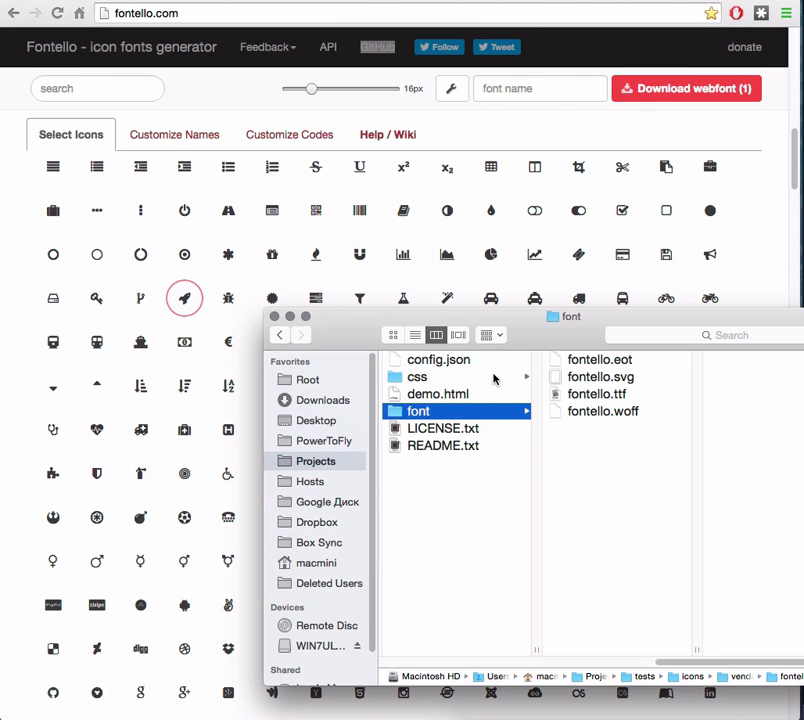
click(440, 362)
drag(440, 362, 398, 234)
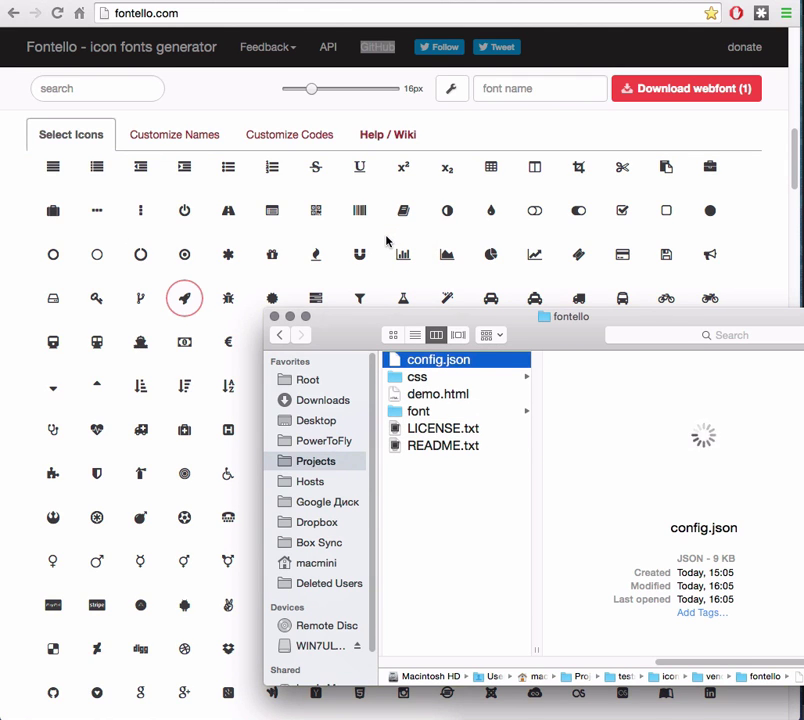
Finish the config.json import, then add one Fontelico icon and remove another
click(386, 240)
scroll(386, 240, up, 10)
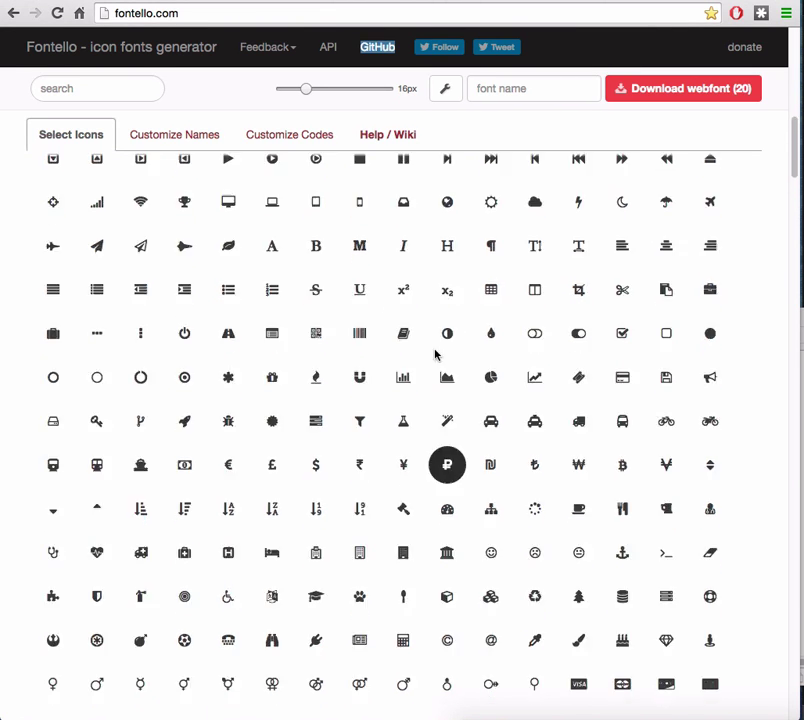
click(362, 320)
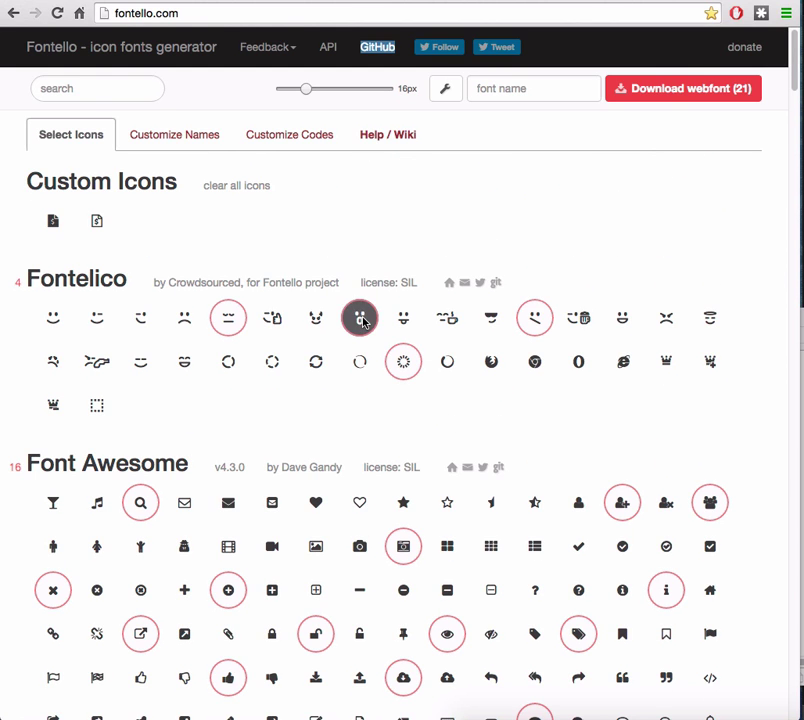
click(234, 320)
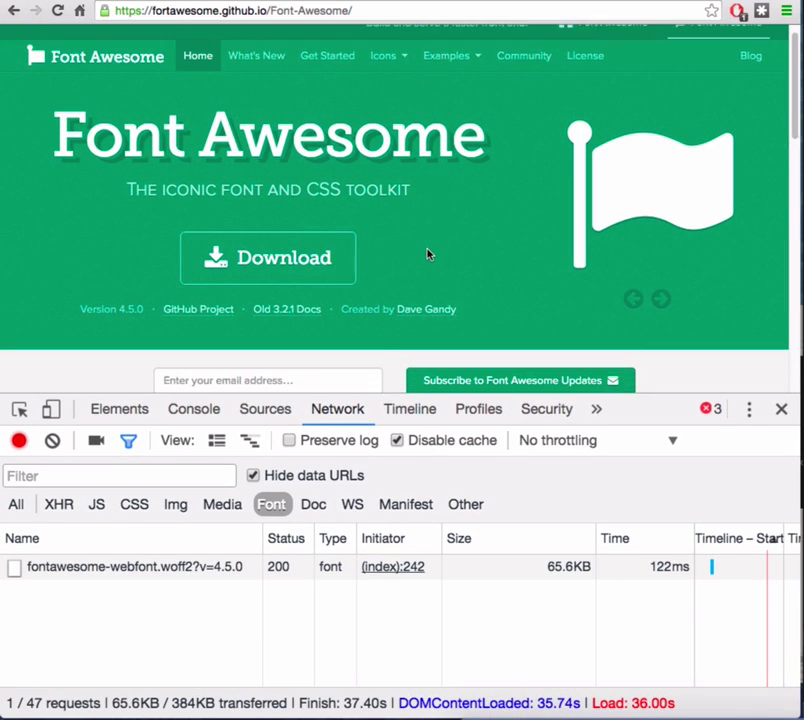
Scroll the Font Awesome page down and back up
scroll(428, 258, down, 2)
scroll(428, 258, down, 1)
scroll(428, 258, up, 3)
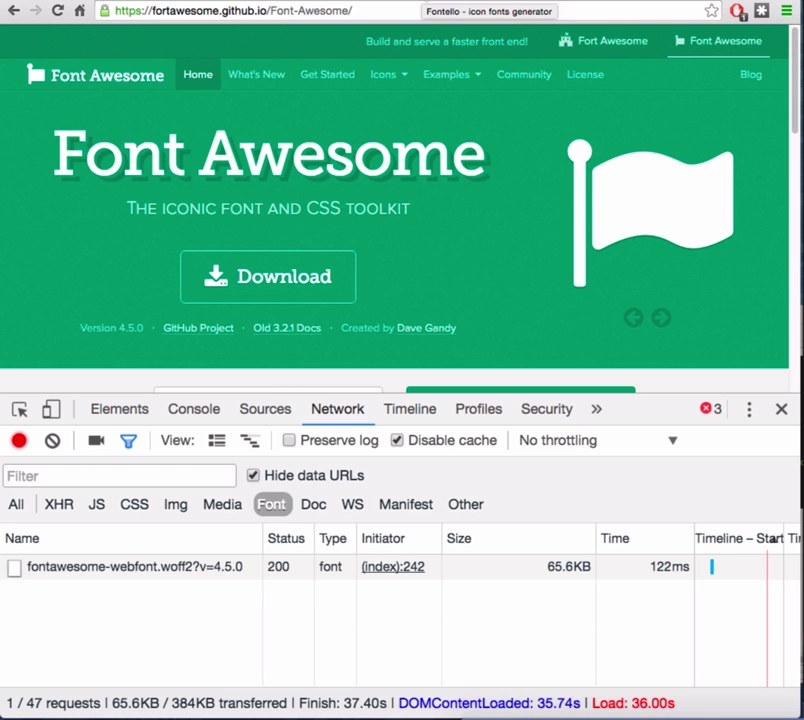
Switch to Fontello, then in Finder preview fontello.woff to highlight its 6 KB size
key(ctrl+Tab)
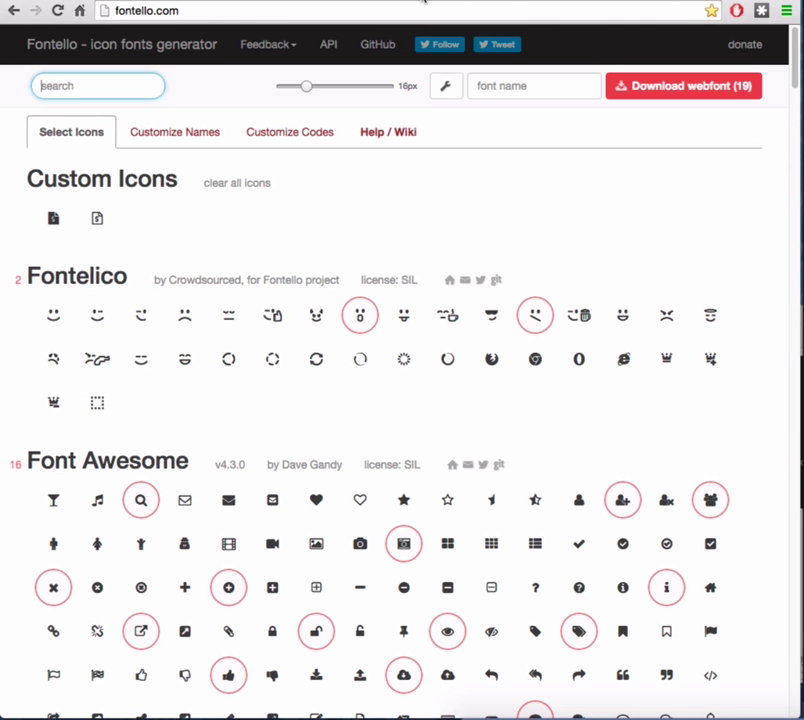
click(496, 712)
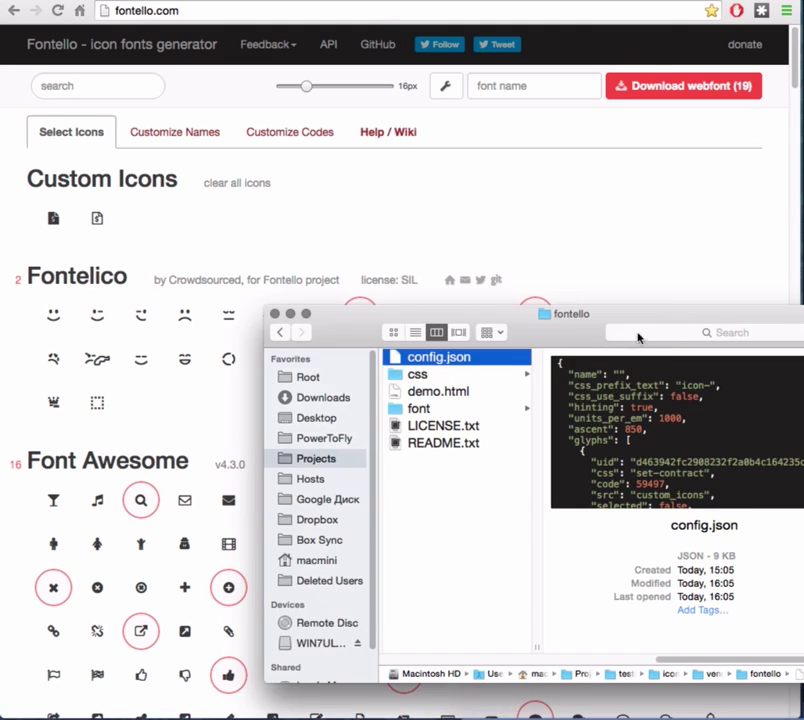
drag(632, 323, 570, 196)
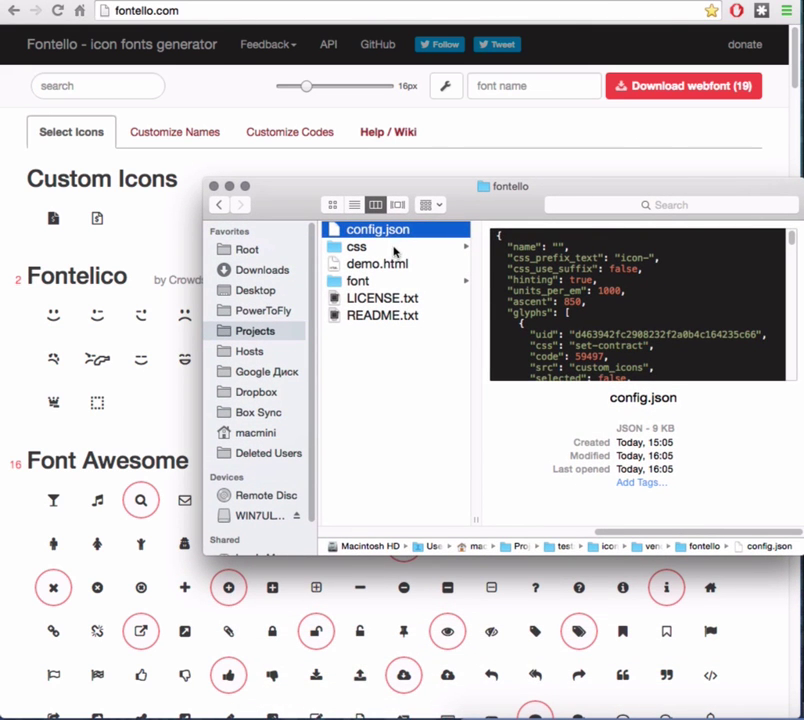
click(388, 281)
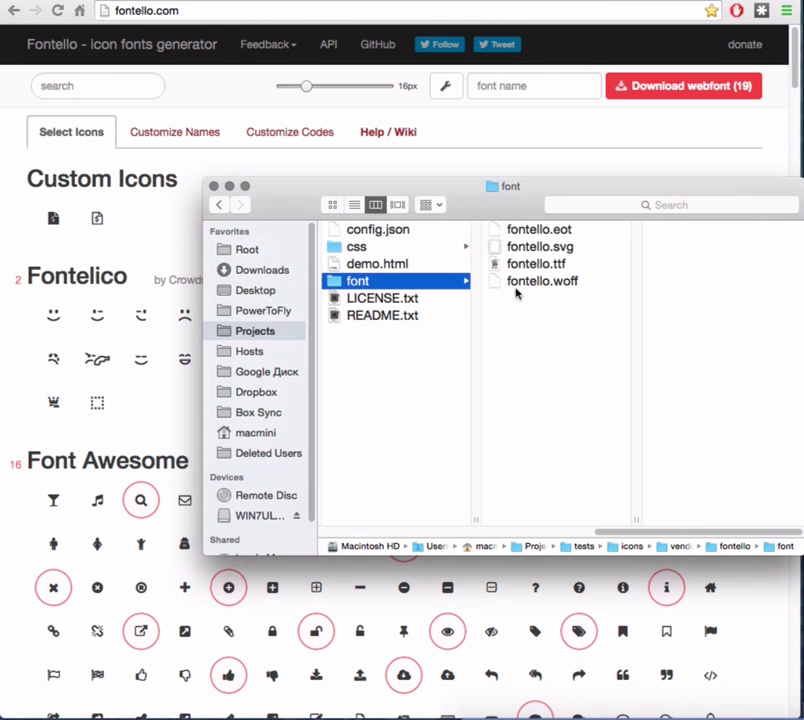
click(568, 283)
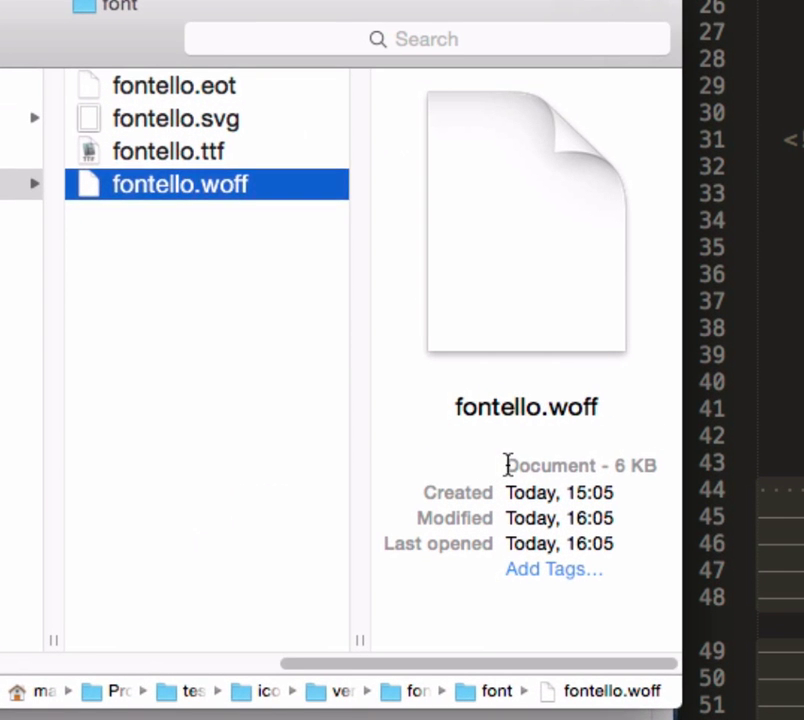
drag(713, 428, 777, 428)
drag(629, 465, 654, 465)
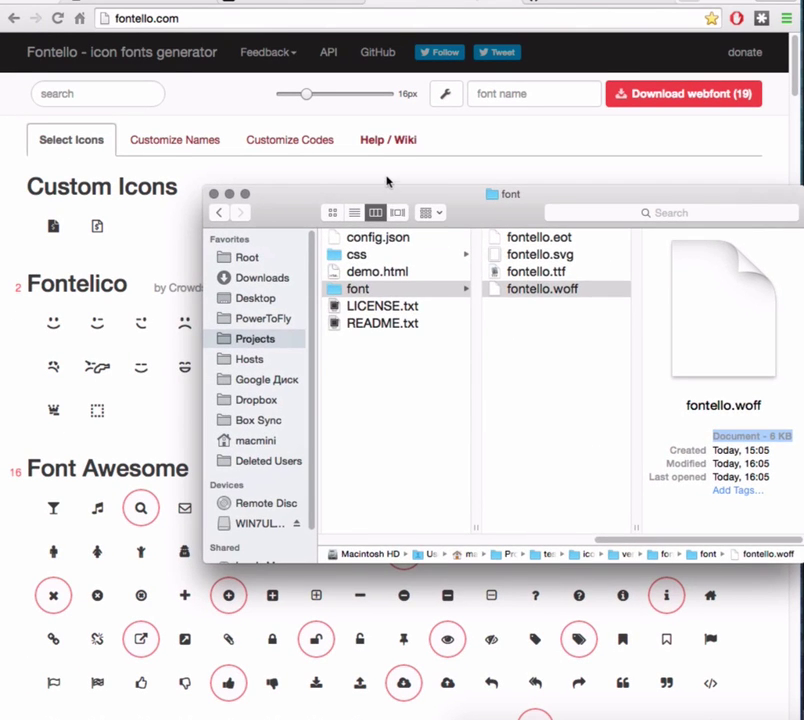
click(386, 180)
Highlight the first lines of both comparison columns, clear it, then return to Fontello
click(117, 5)
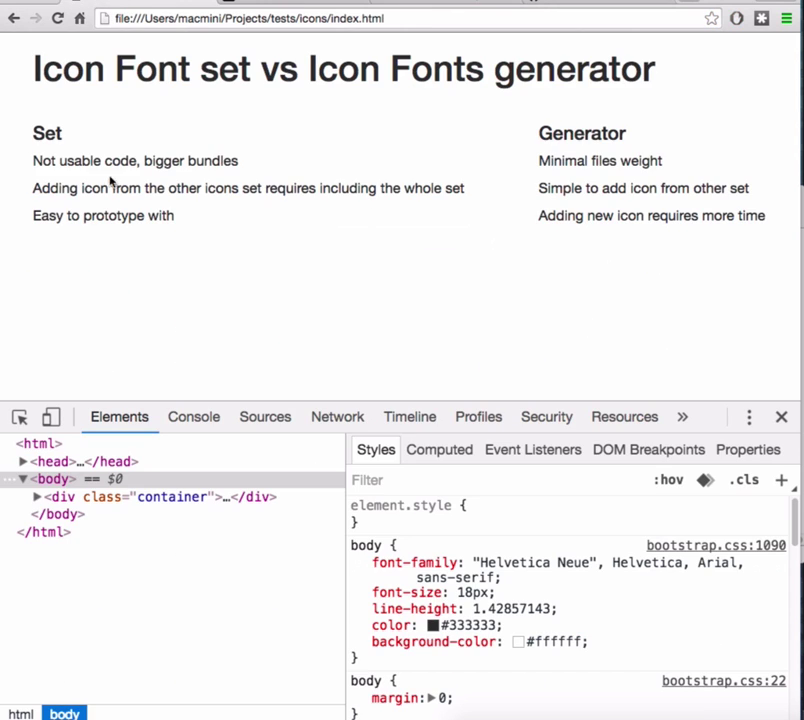
drag(34, 160, 526, 160)
click(499, 223)
click(444, 2)
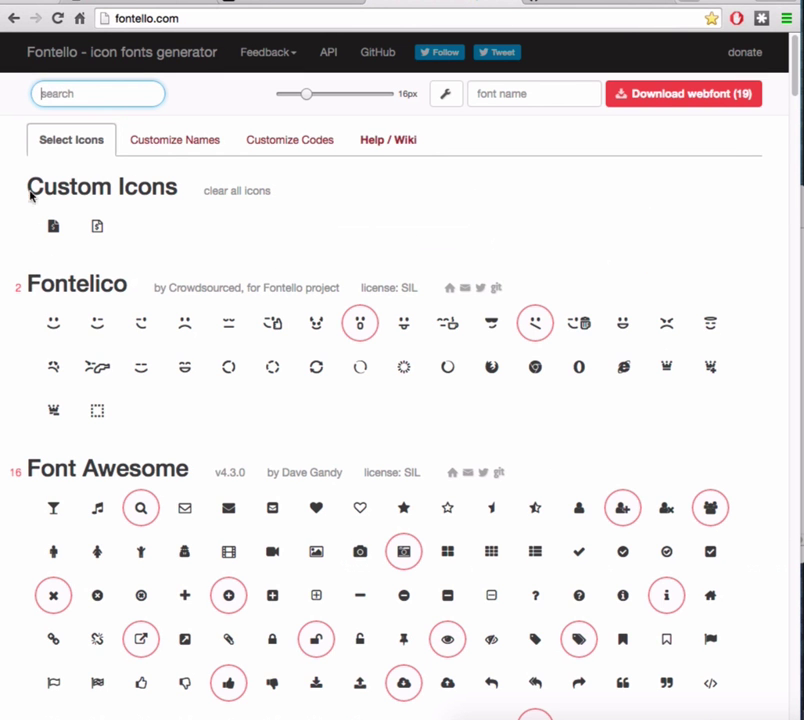
Scroll down through the Entypo, Iconic and Meteocons icon sets, then back up
scroll(206, 341, down, 15)
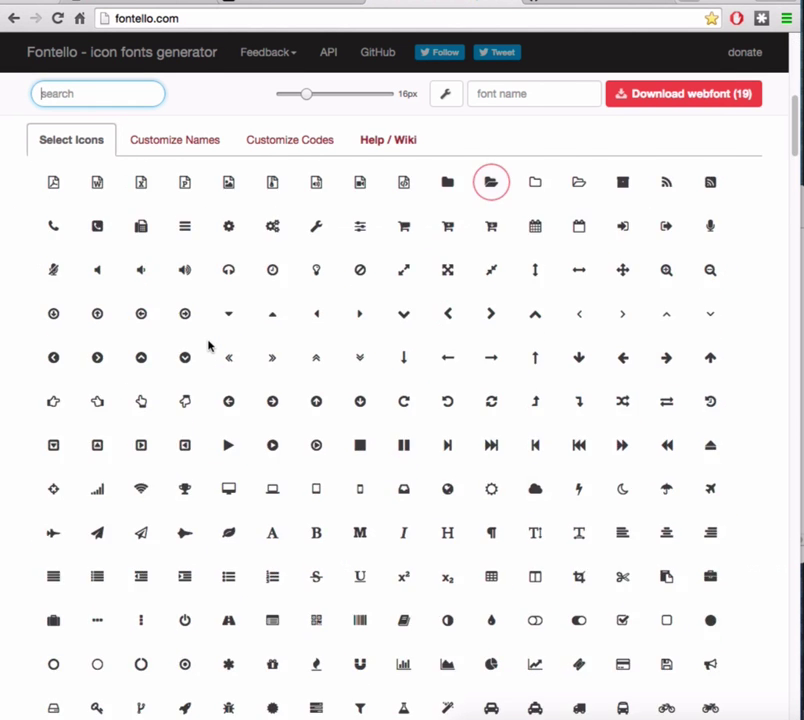
scroll(209, 350, down, 15)
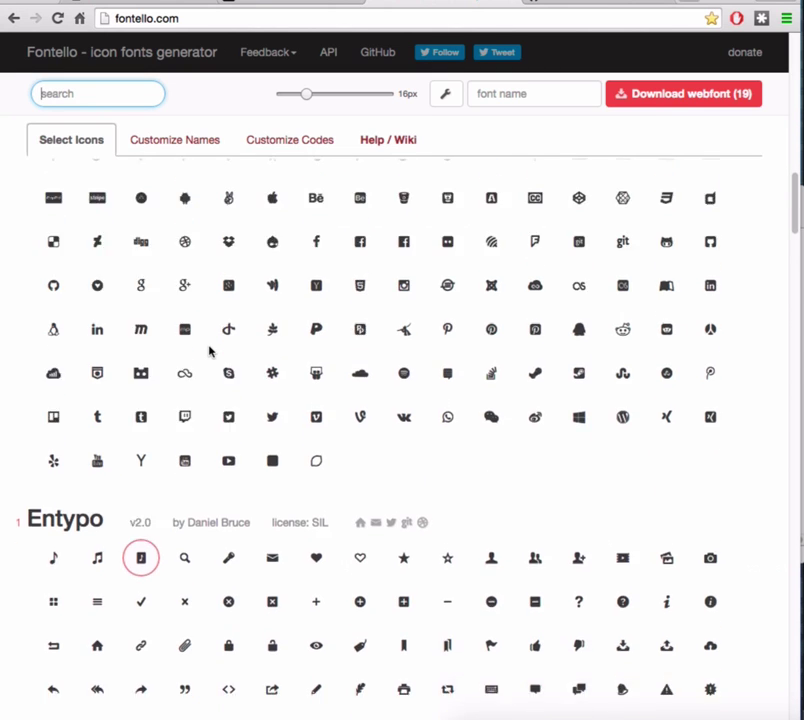
scroll(151, 390, down, 4)
scroll(151, 390, down, 10)
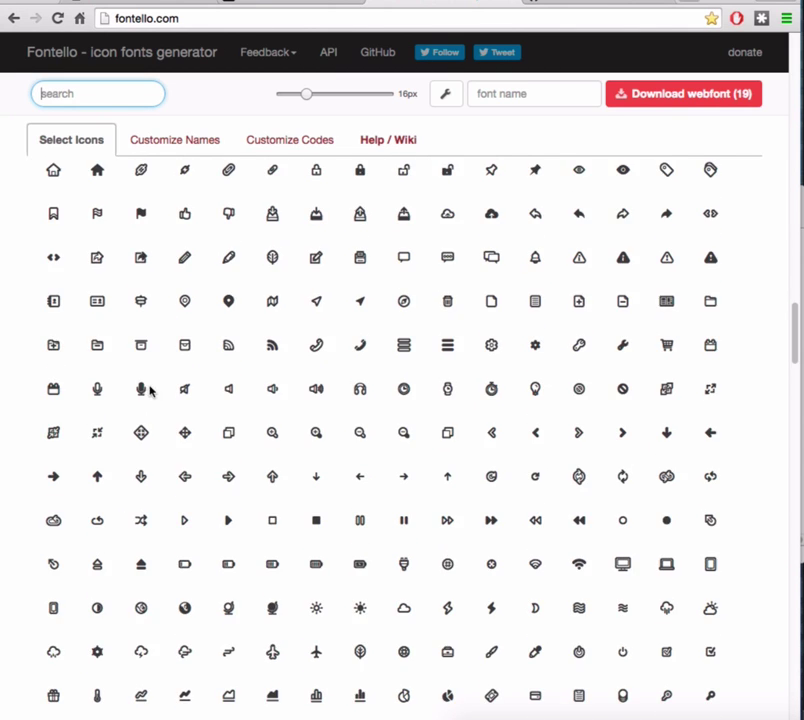
scroll(150, 390, down, 5)
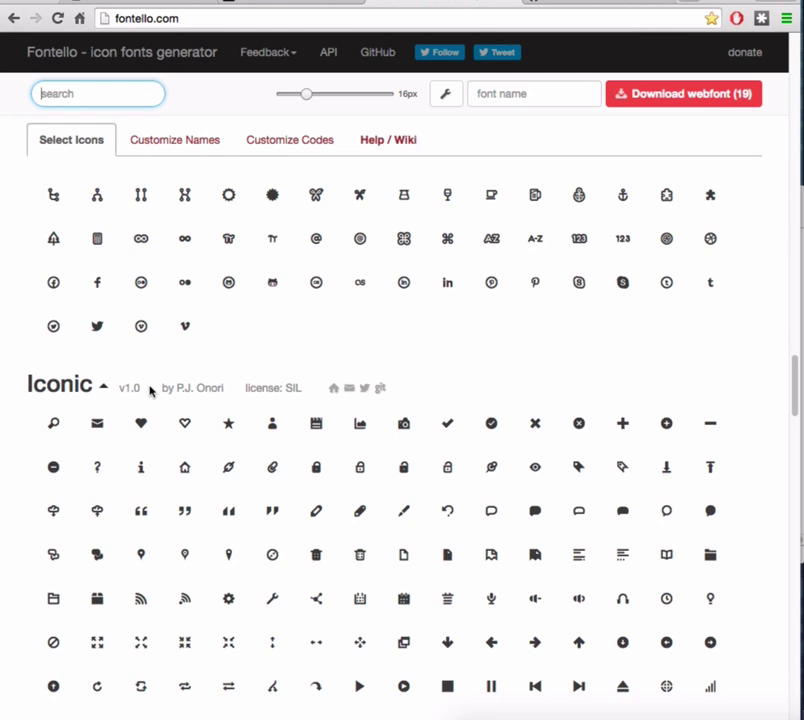
scroll(150, 390, down, 10)
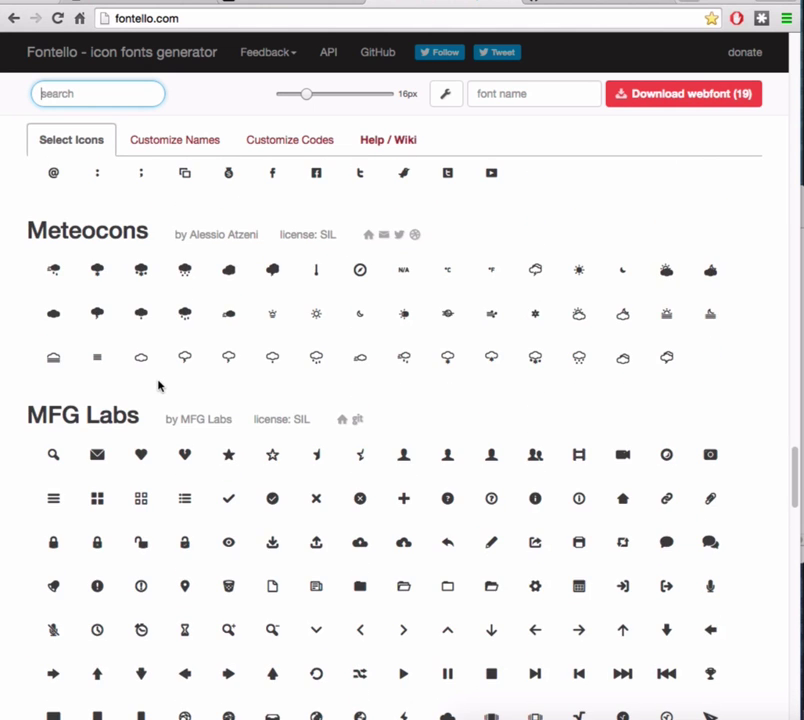
scroll(158, 385, up, 20)
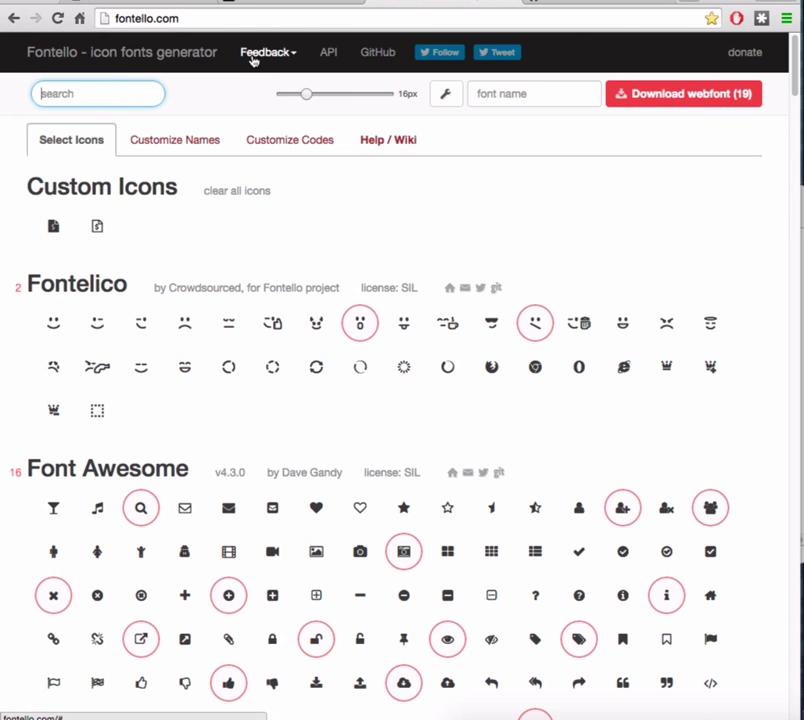
click(160, 4)
drag(33, 188, 444, 193)
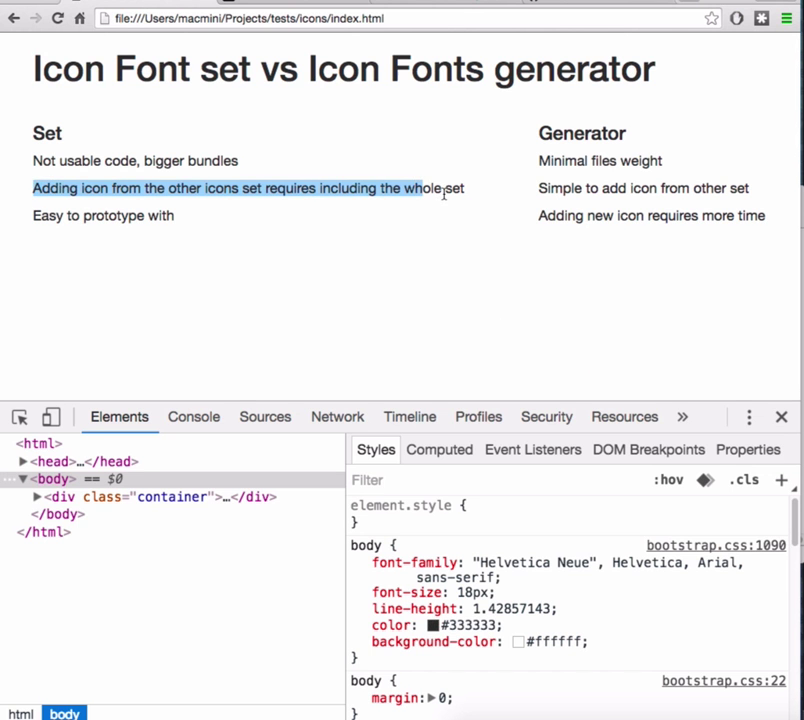
click(444, 235)
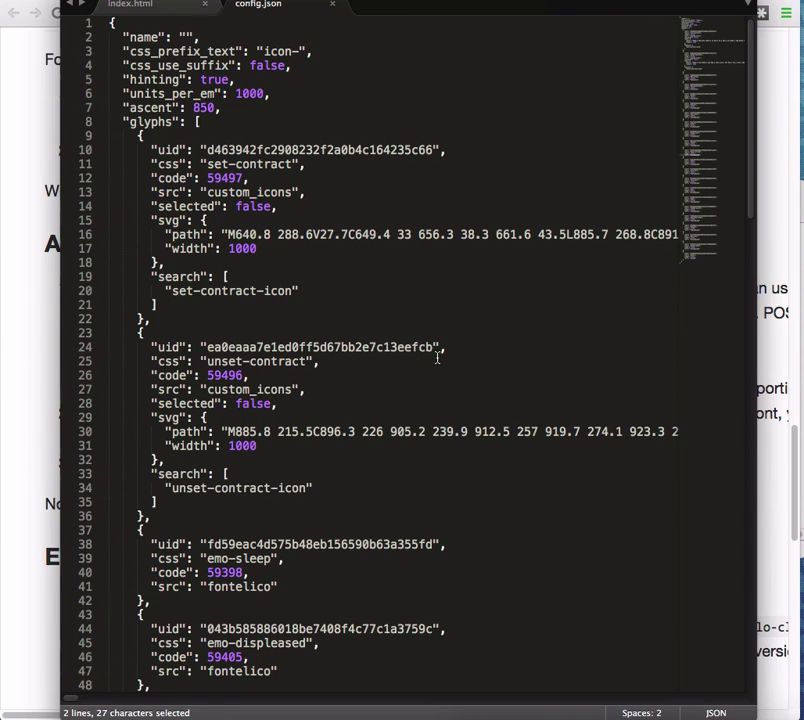
Scroll through config.json, highlighting the emo-sleep, camera-alt and cancel glyph entries in turn
scroll(437, 357, down, 7)
drag(124, 240, 203, 312)
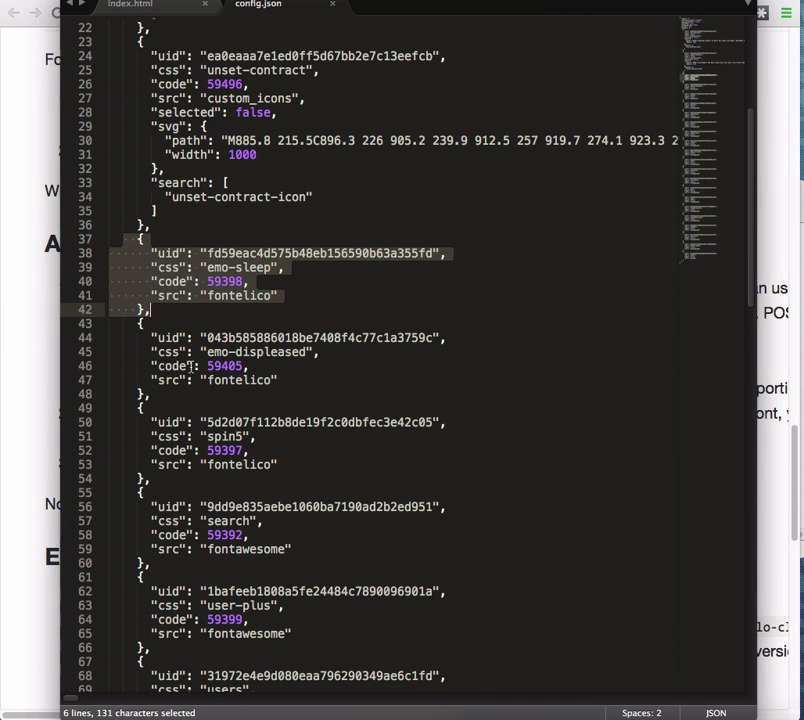
drag(130, 324, 174, 391)
scroll(174, 391, down, 3)
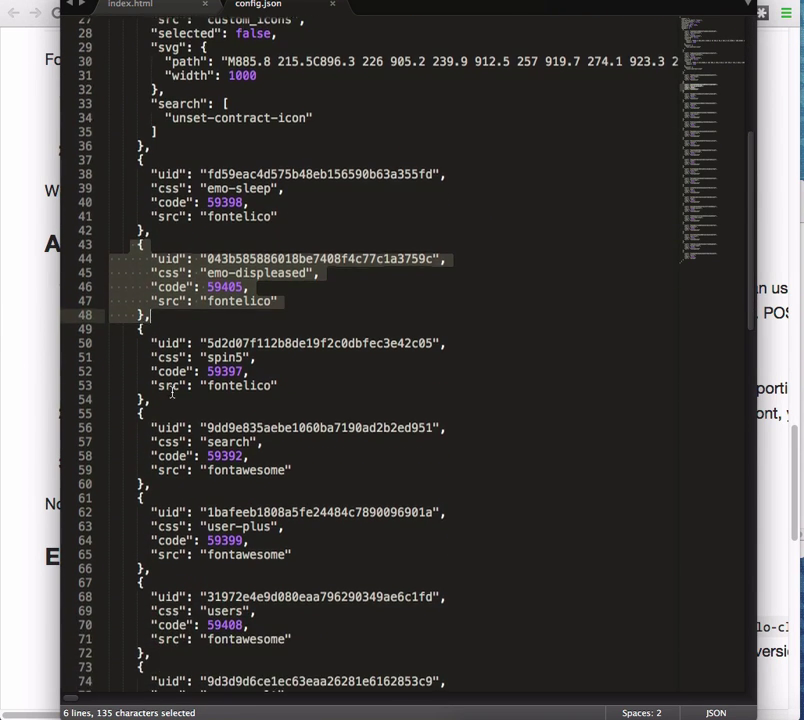
scroll(174, 390, down, 10)
drag(126, 256, 160, 409)
click(318, 353)
scroll(318, 346, up, 4)
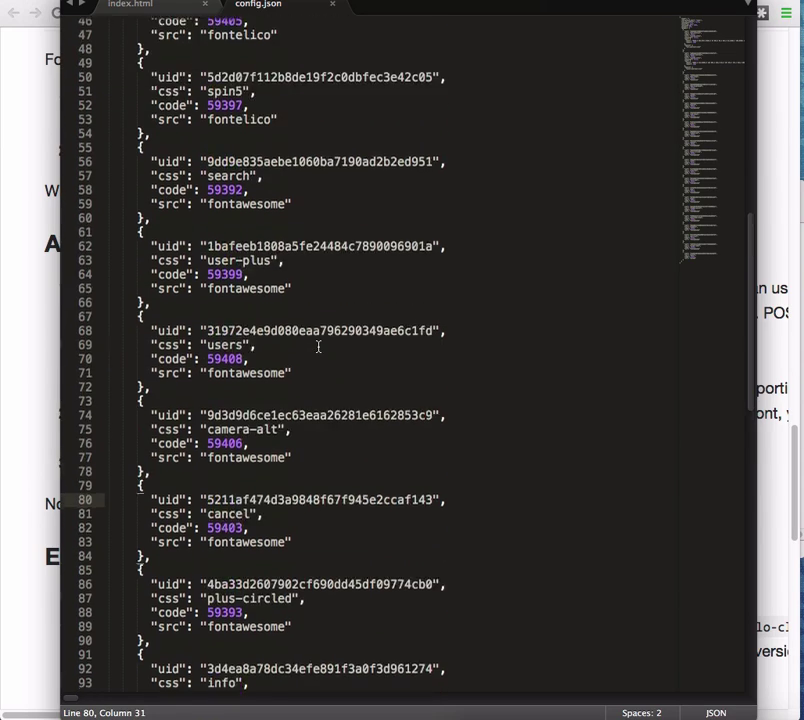
Hide Sublime Text and highlight the API methods section of the fontello GitHub README
scroll(318, 346, up, 15)
key(super+h)
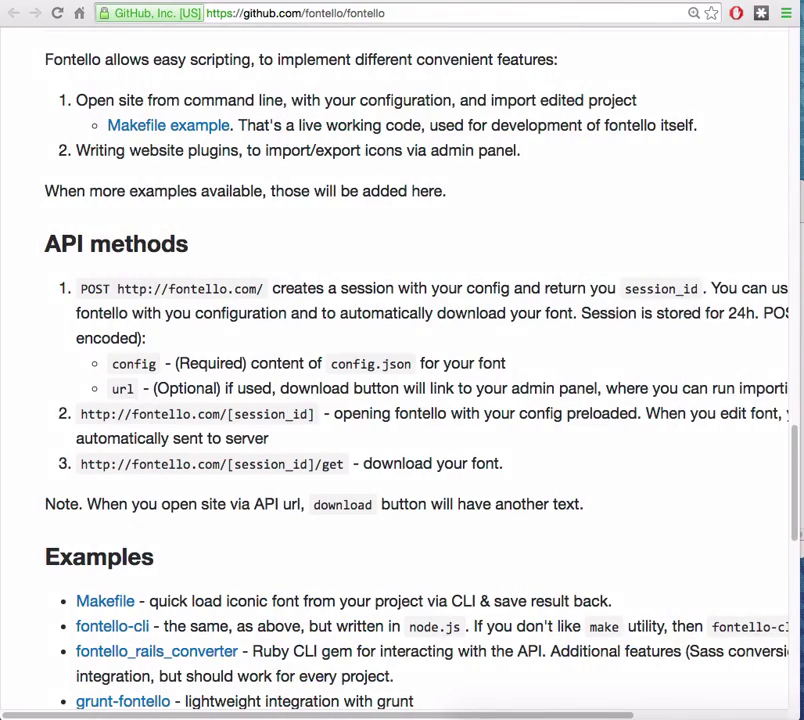
click(465, 14)
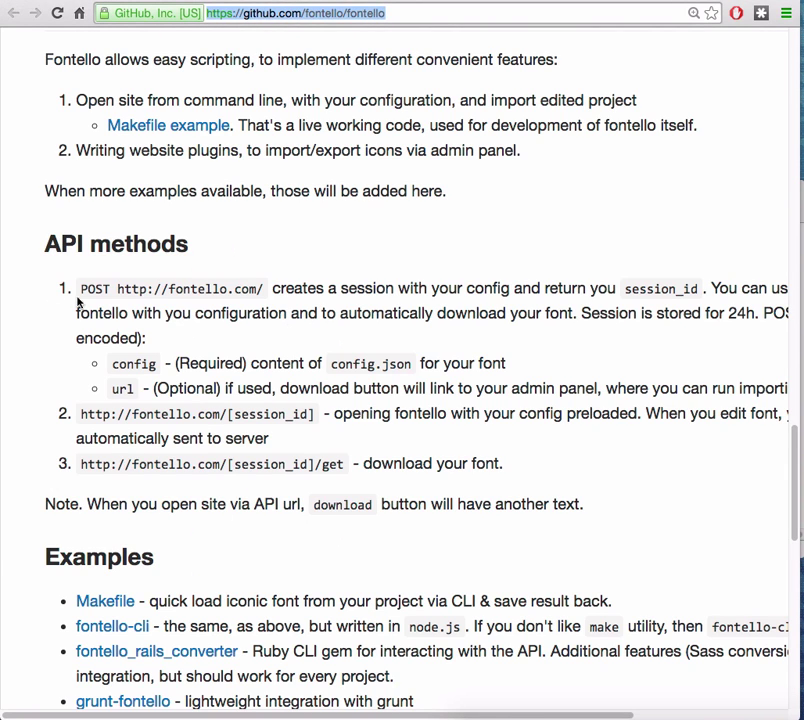
drag(14, 228, 601, 508)
click(233, 323)
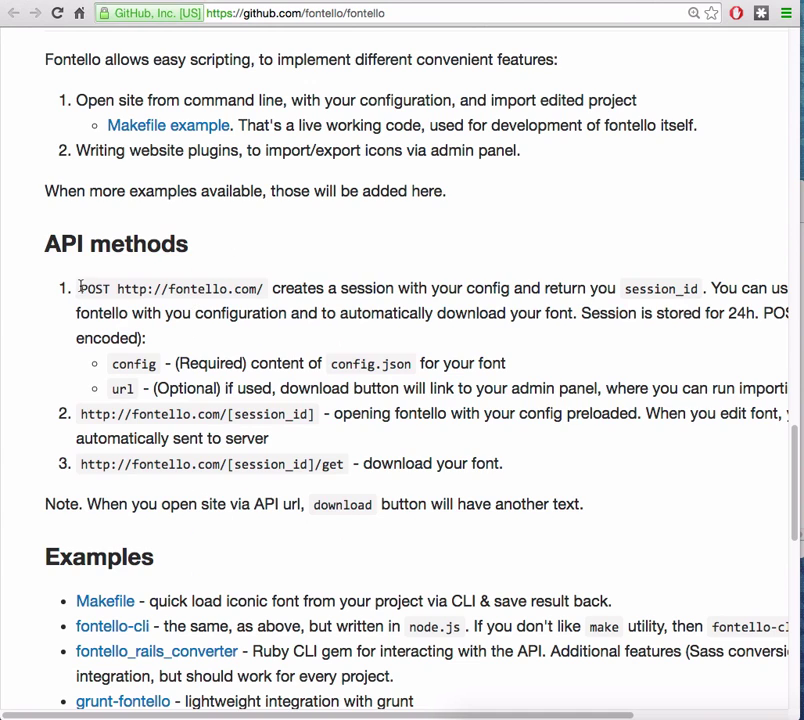
drag(80, 288, 264, 289)
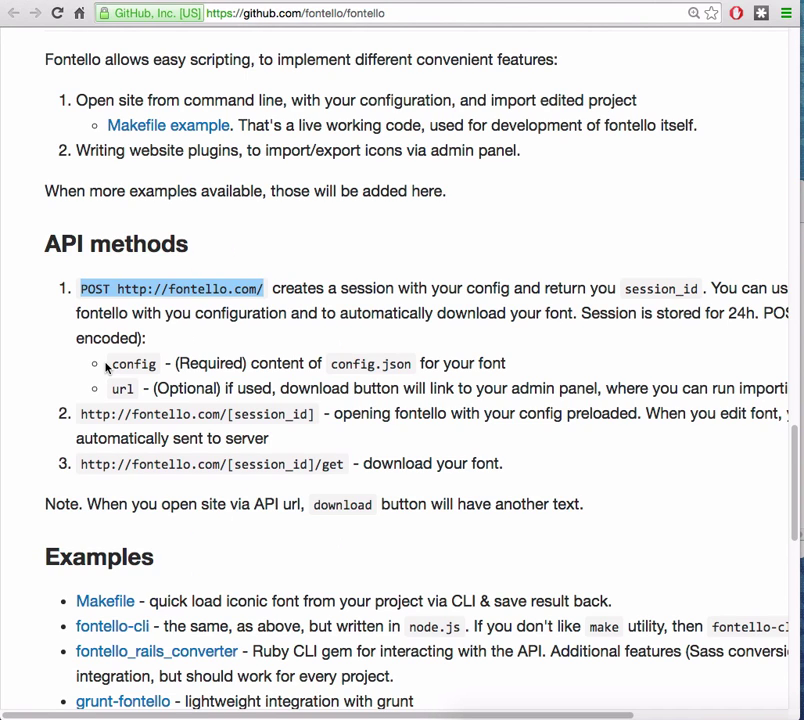
click(280, 348)
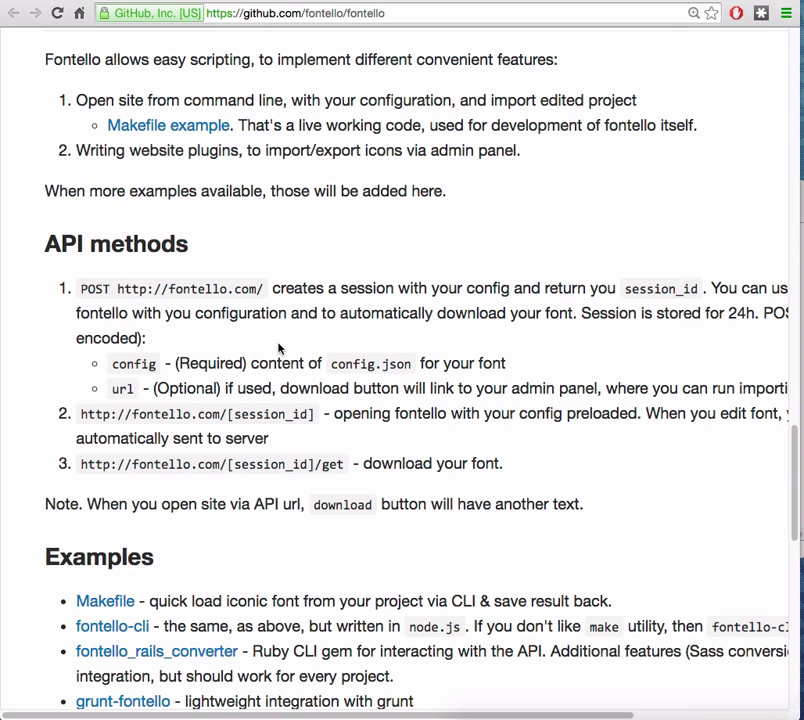
click(97, 3)
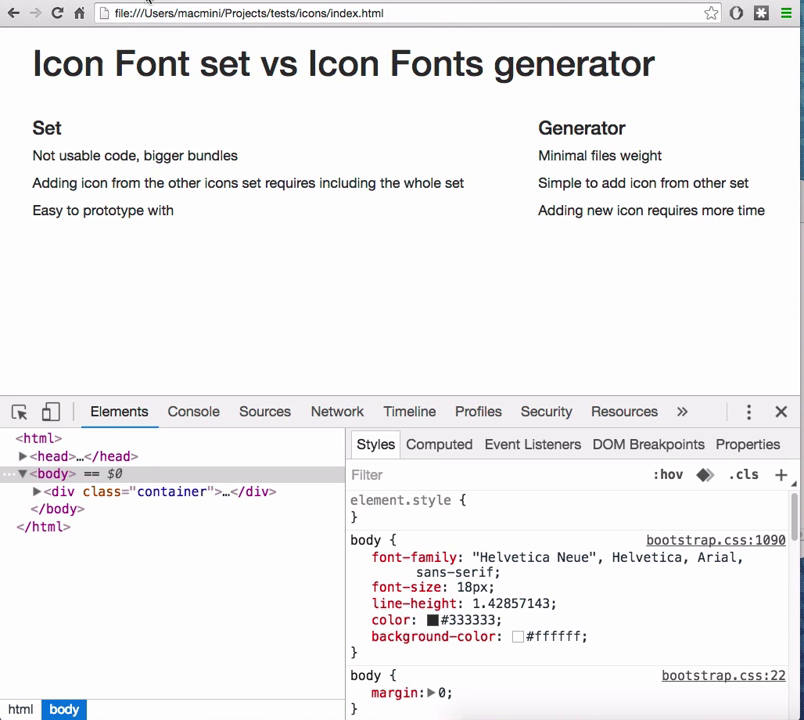